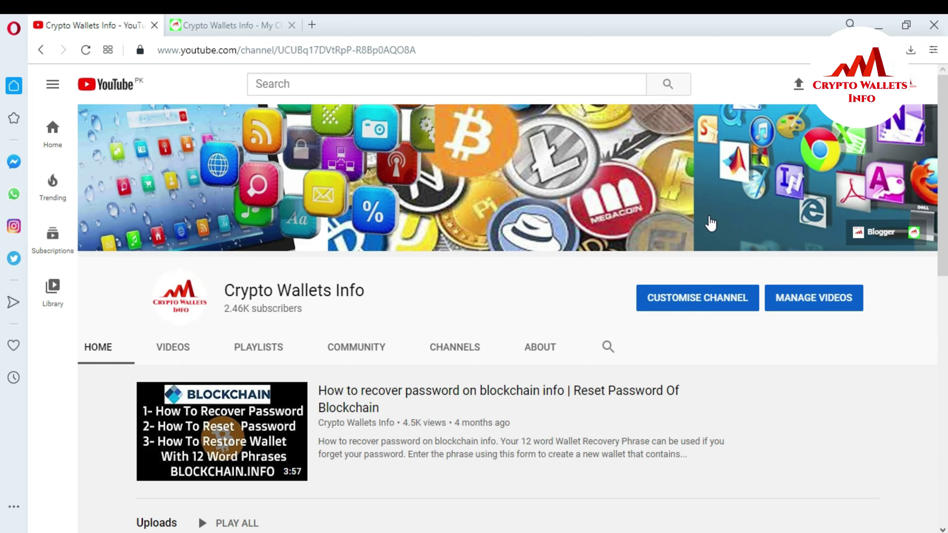
Switch to the cryptowalletsinfo.com tab showing its recent Trust Wallet stories
{"action": "left_click", "coordinate": [185, 29]}
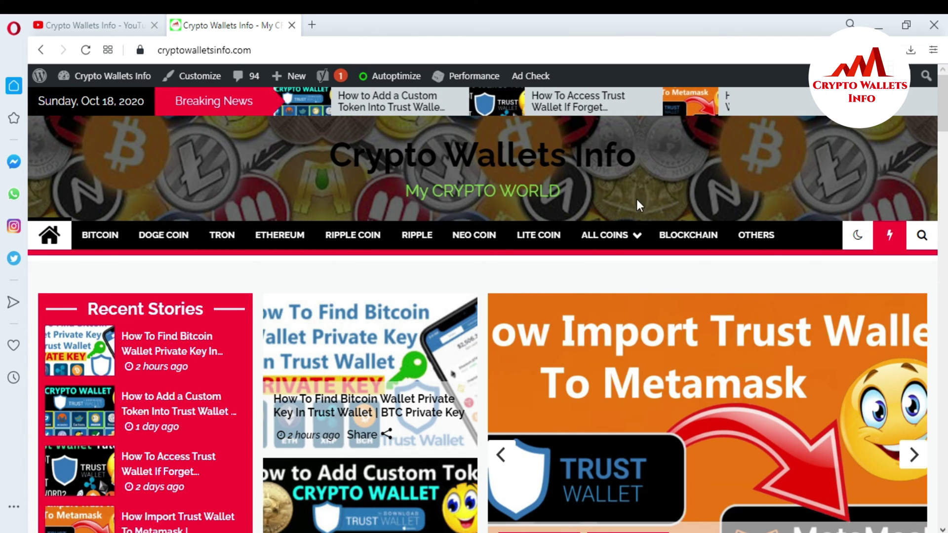
{"action": "mouse_move", "coordinate": [635, 234]}
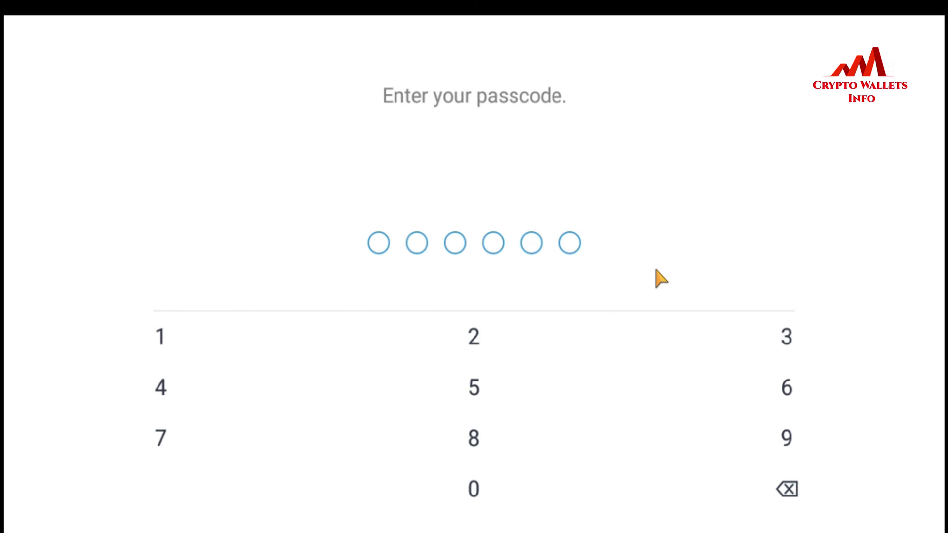
Enter the six-digit wallet passcode to unlock Multi-Coin Wallet 6
{"action": "left_click", "coordinate": [164, 323]}
{"action": "left_click", "coordinate": [486, 331]}
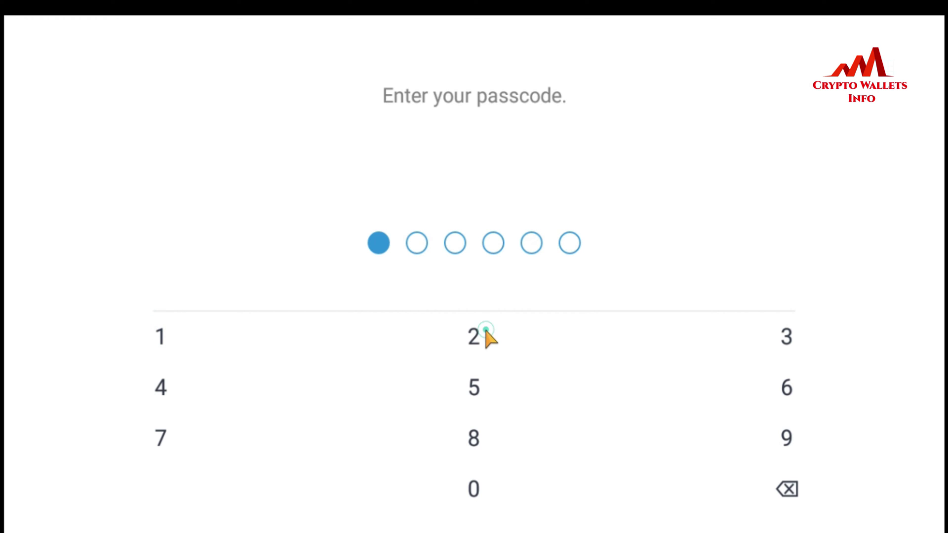
{"action": "left_click", "coordinate": [780, 326]}
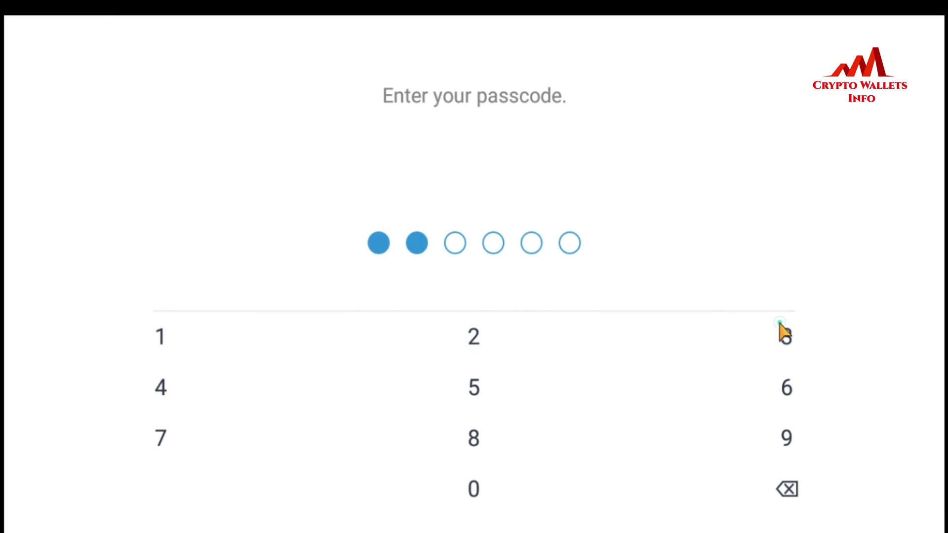
{"action": "left_click", "coordinate": [179, 387]}
{"action": "left_click", "coordinate": [481, 388]}
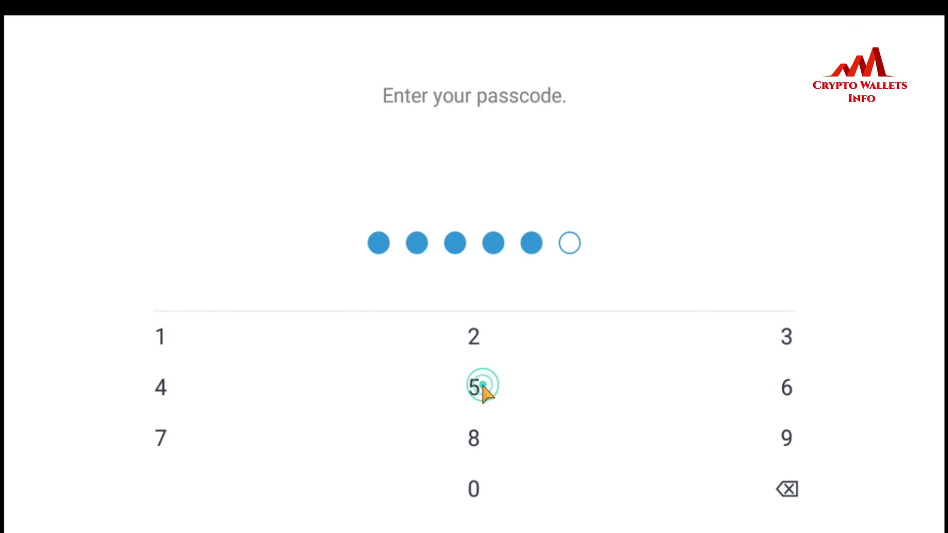
{"action": "left_click", "coordinate": [787, 388]}
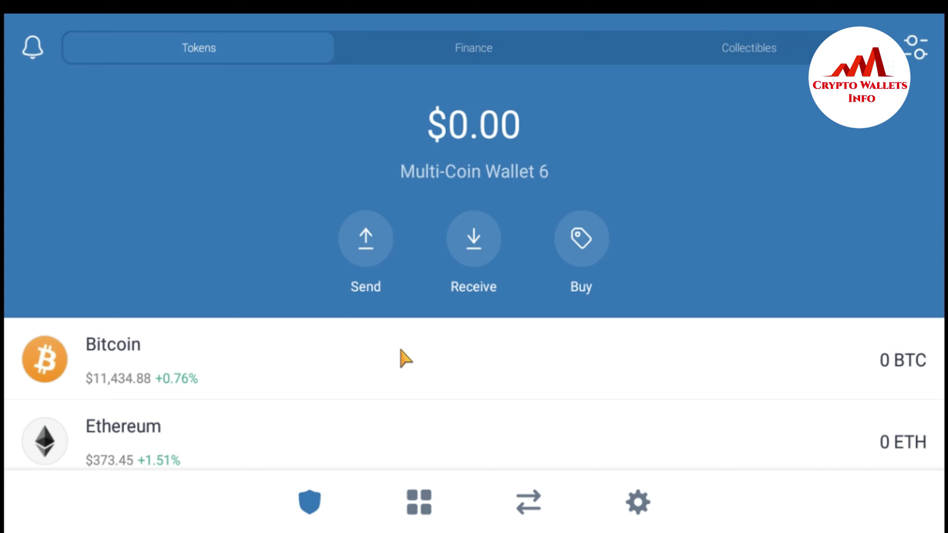
Open the DApp browser and browse its New DApps, DeFi and Smart Chain listings
{"action": "left_click", "coordinate": [417, 510]}
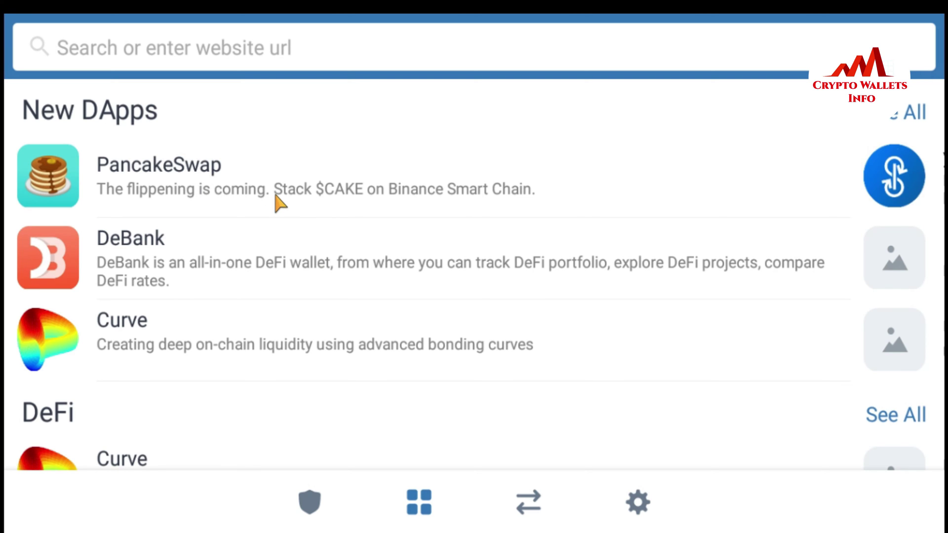
{"action": "scroll", "coordinate": [276, 203], "scroll_direction": "down", "scroll_amount": 4}
{"action": "scroll", "coordinate": [278, 202], "scroll_direction": "down", "scroll_amount": 7}
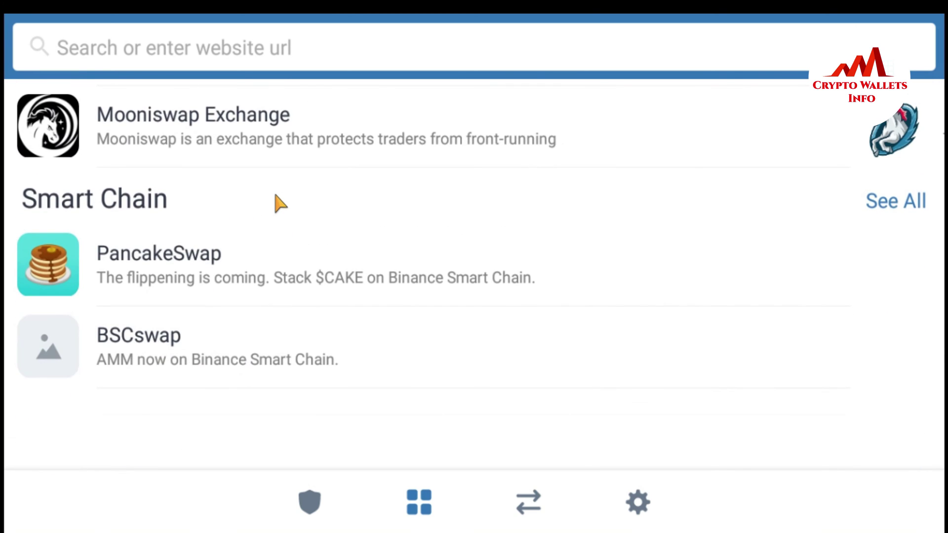
{"action": "scroll", "coordinate": [279, 202], "scroll_direction": "up", "scroll_amount": 3}
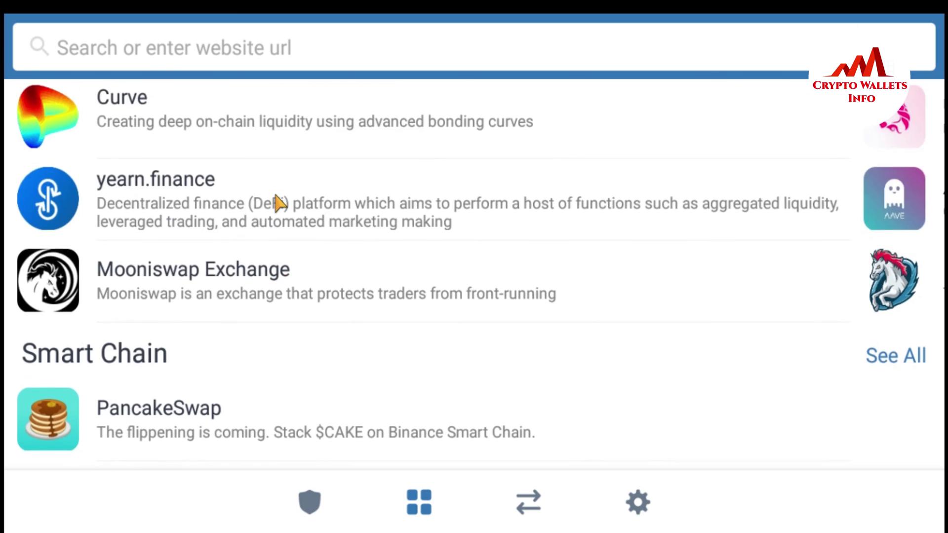
{"action": "scroll", "coordinate": [279, 202], "scroll_direction": "up", "scroll_amount": 6}
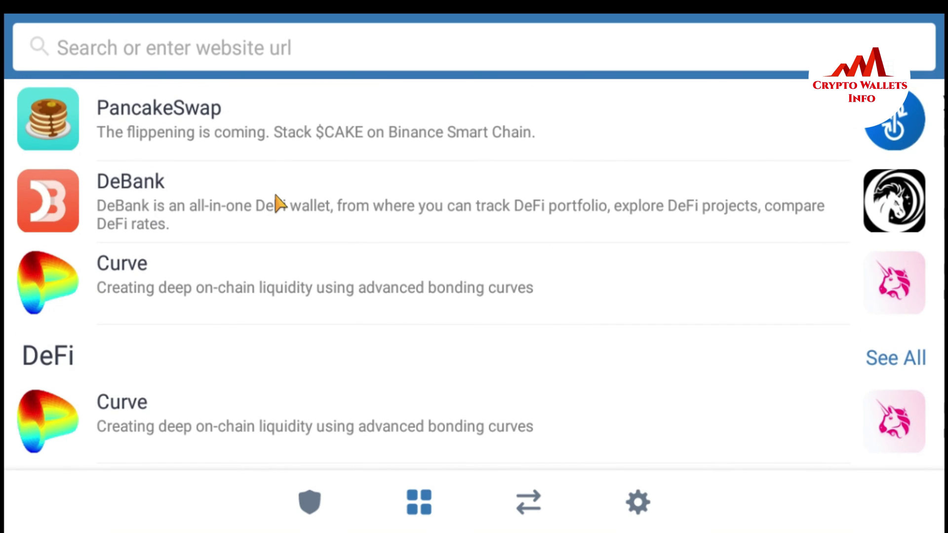
Load uniswap.org in the DApp browser
{"action": "left_click", "coordinate": [124, 44]}
{"action": "type", "text": "un"}
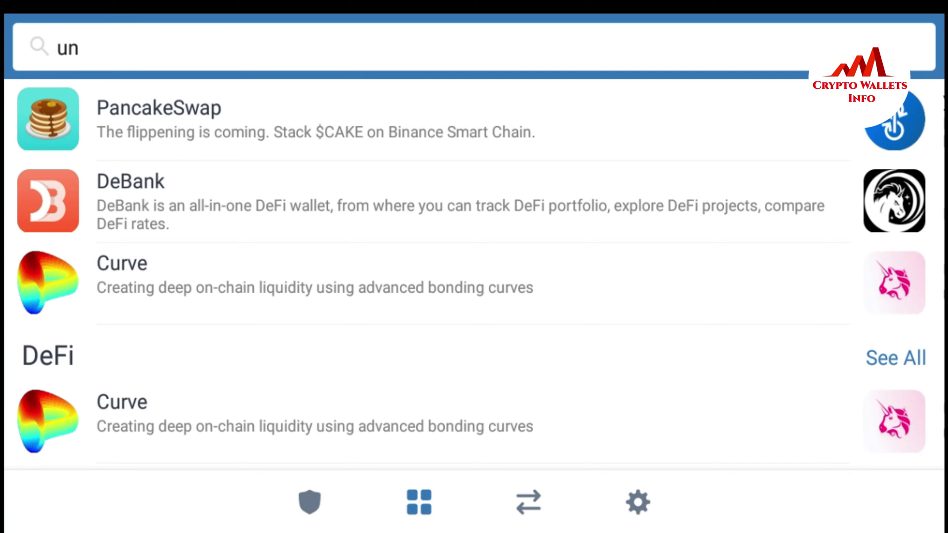
{"action": "type", "text": "iswap"}
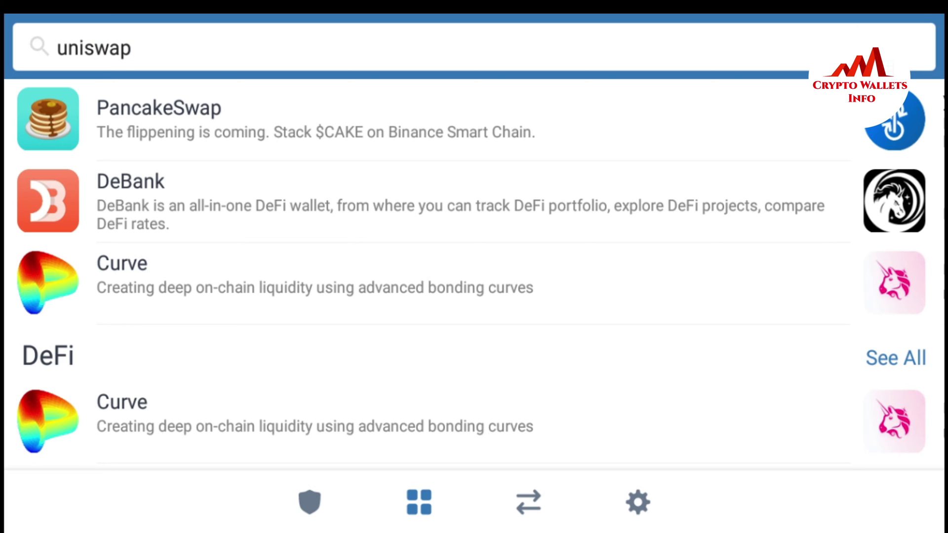
{"action": "type", "text": ".org"}
{"action": "key", "text": "Return"}
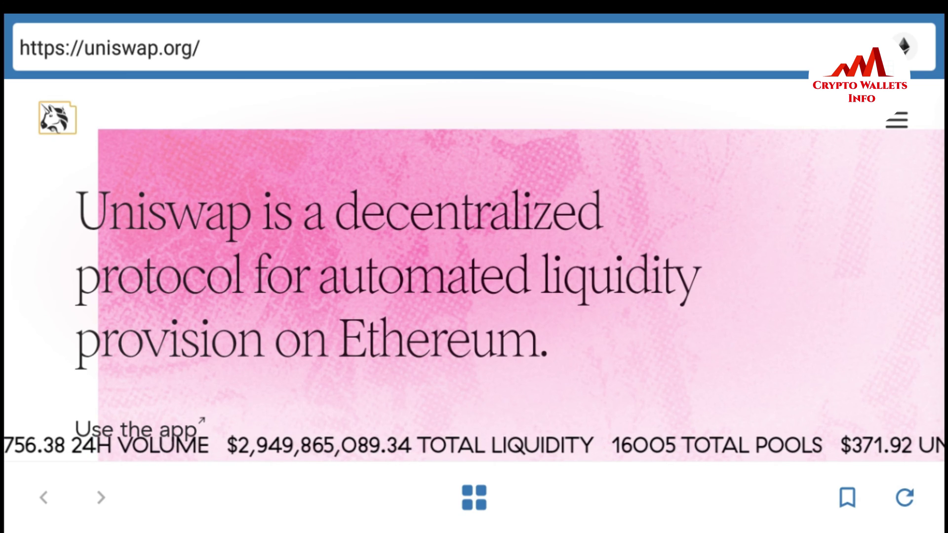
Close Uniswap, open Ethereum from the token list and choose Receive
{"action": "left_click", "coordinate": [474, 497]}
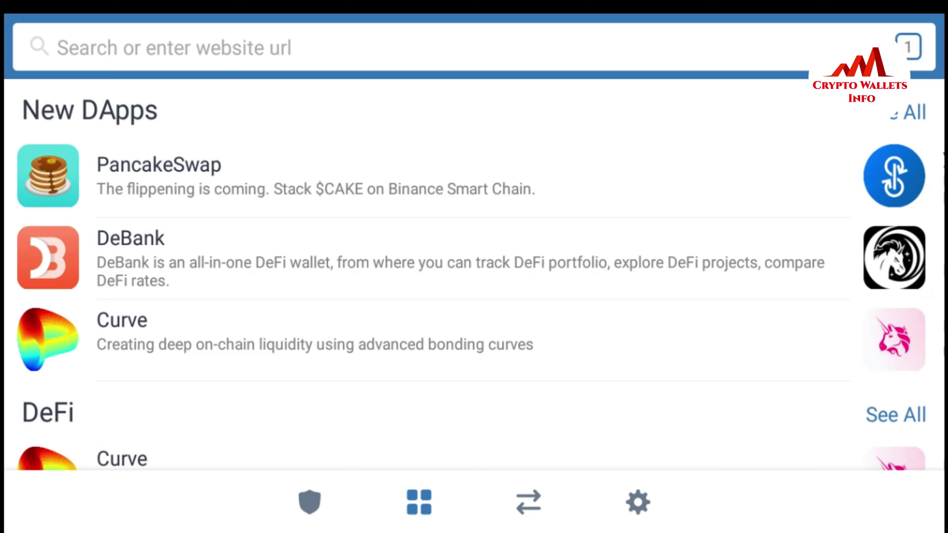
{"action": "left_click", "coordinate": [310, 511]}
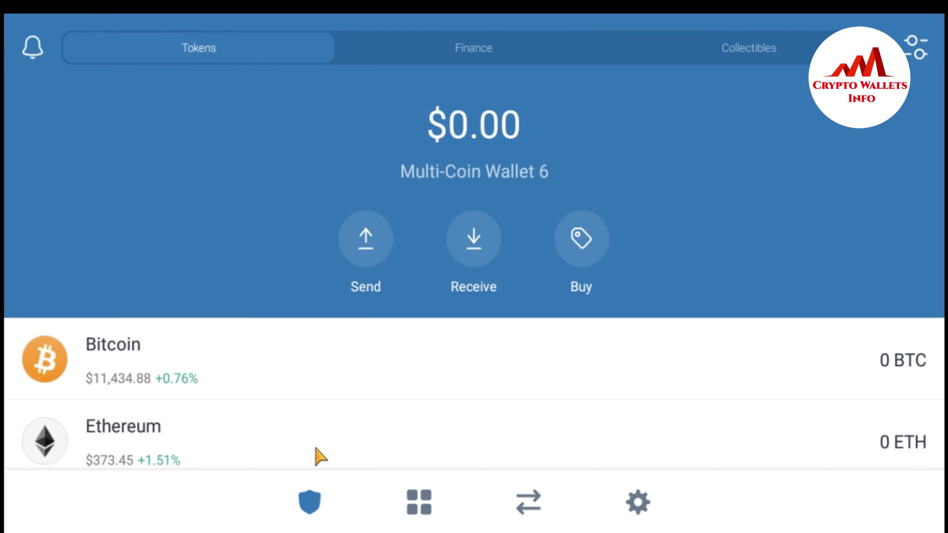
{"action": "left_click", "coordinate": [147, 438]}
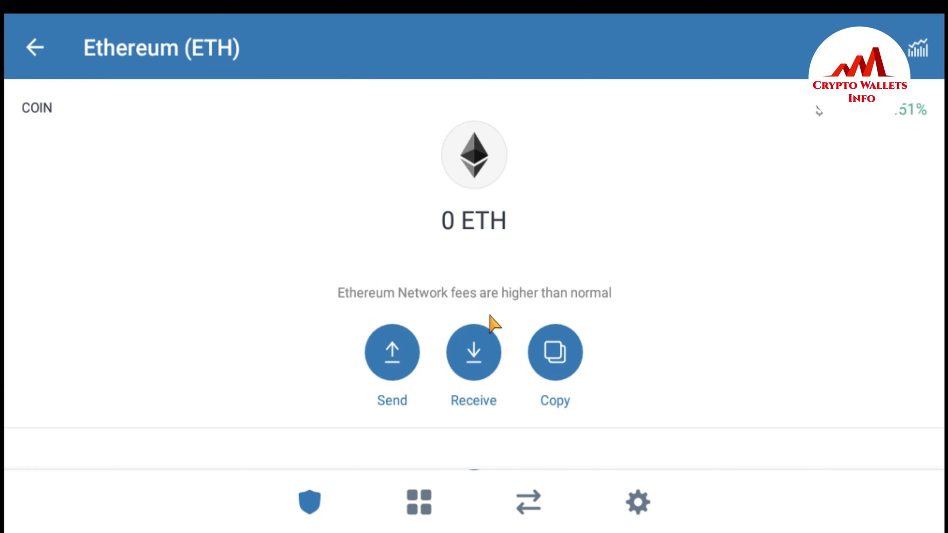
{"action": "left_click", "coordinate": [476, 343]}
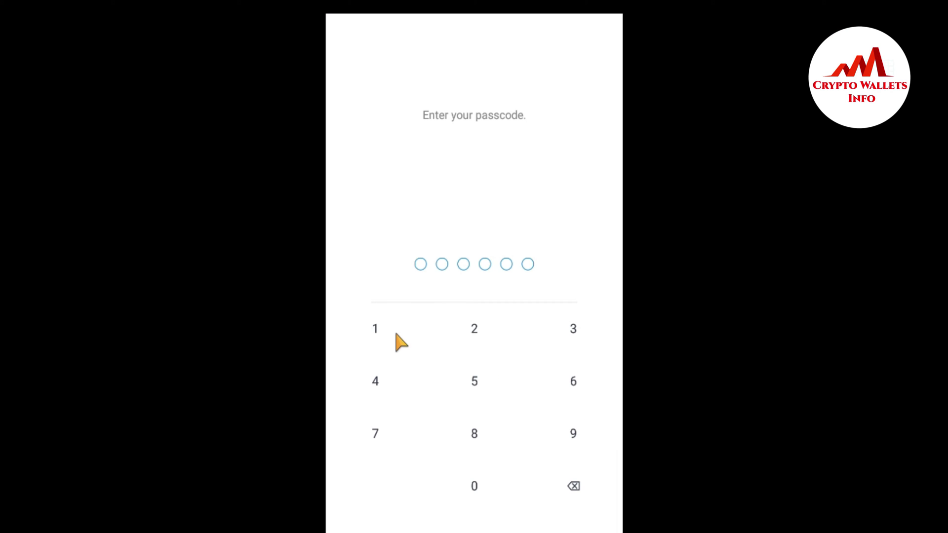
Enter the wallet passcode to reveal the ETH QR code and address
{"action": "left_click", "coordinate": [379, 330]}
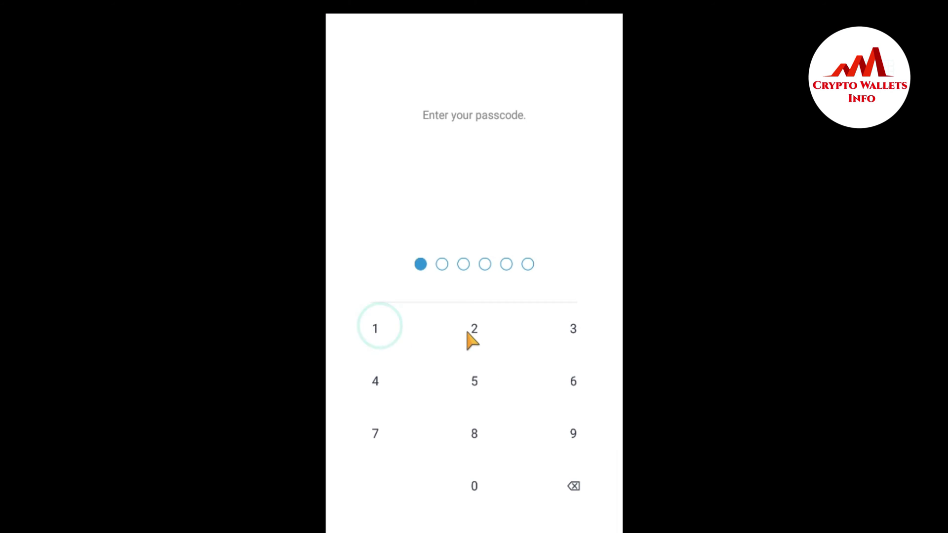
{"action": "left_click", "coordinate": [475, 335]}
{"action": "left_click", "coordinate": [573, 334]}
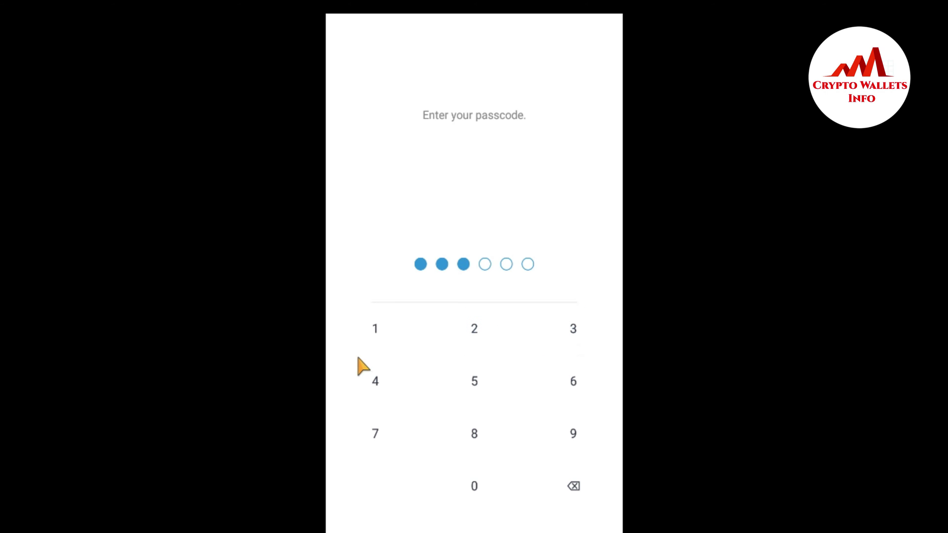
{"action": "left_click", "coordinate": [377, 383]}
{"action": "left_click", "coordinate": [477, 383]}
{"action": "left_click", "coordinate": [573, 383]}
{"action": "left_click", "coordinate": [572, 378]}
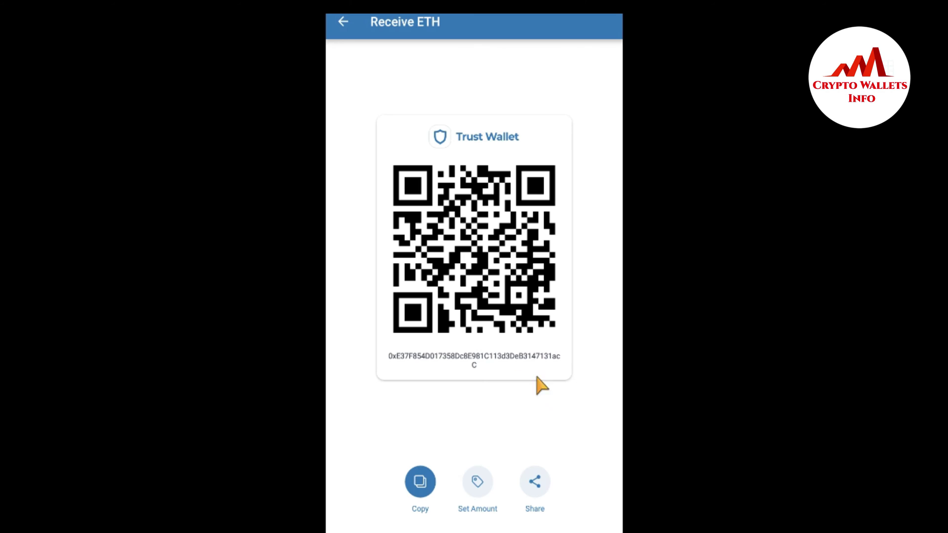
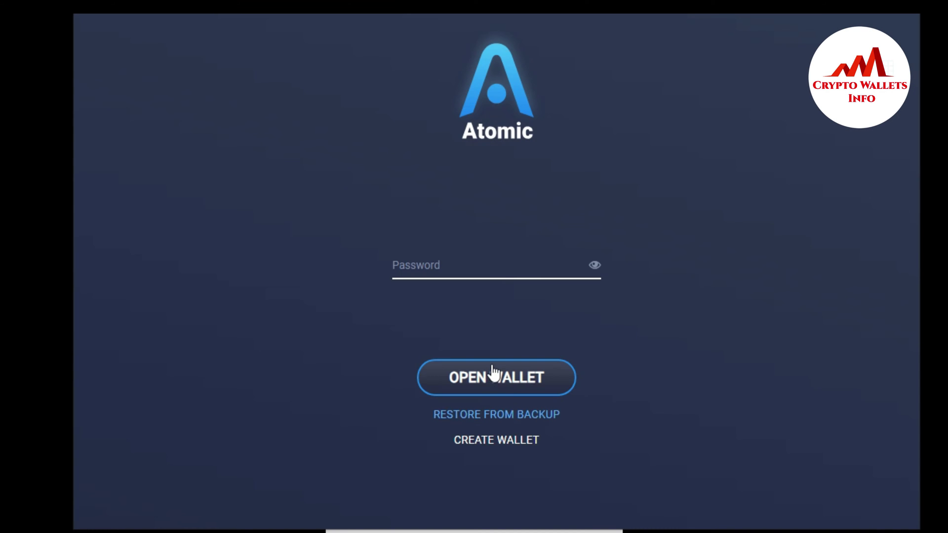
Unlock Atomic Wallet with its password and start a send from the 0.00370249 ETH Ethereum wallet
{"action": "type", "text": "a"}
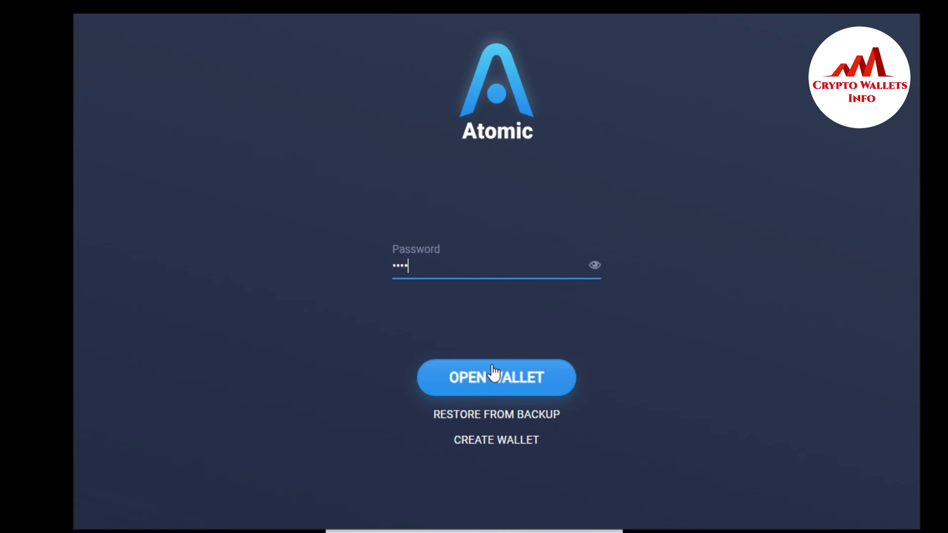
{"action": "type", "text": "a"}
{"action": "left_click", "coordinate": [497, 382]}
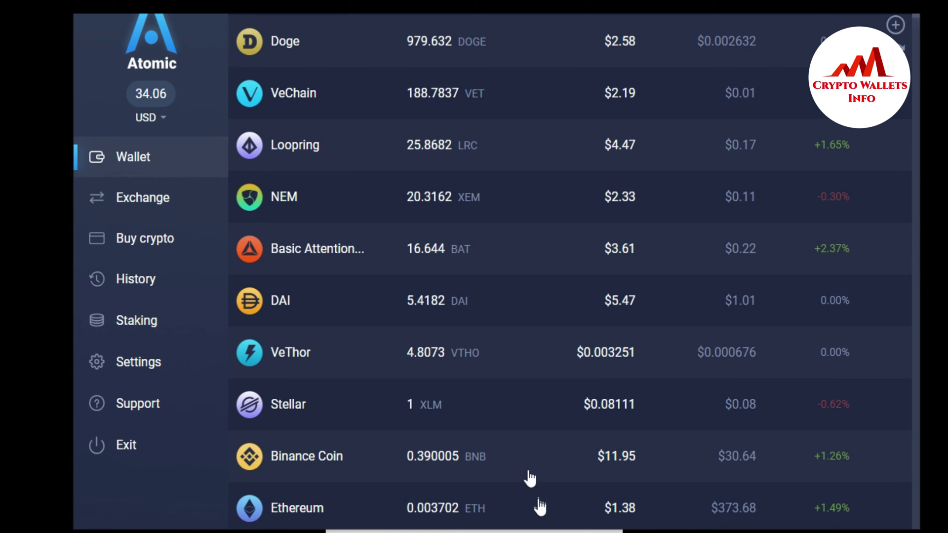
{"action": "left_click", "coordinate": [432, 509]}
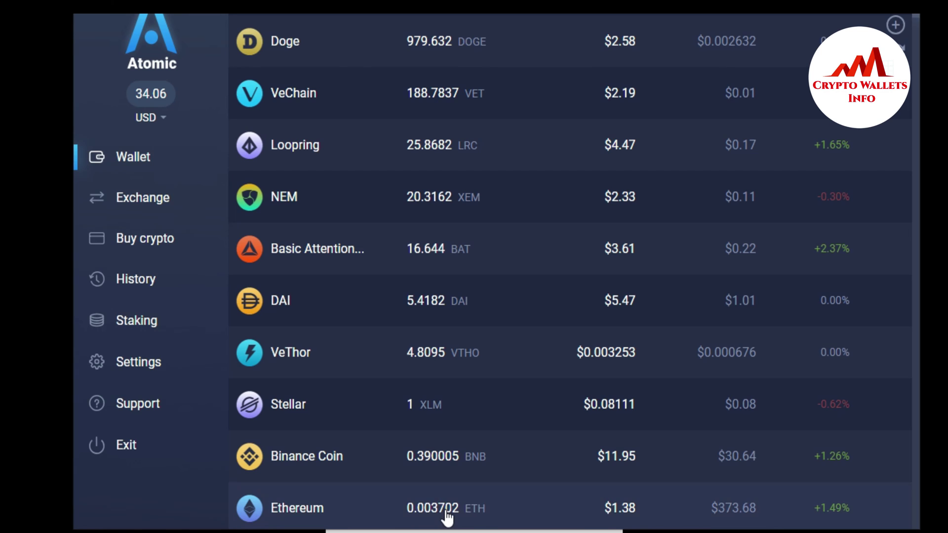
{"action": "left_click", "coordinate": [447, 515]}
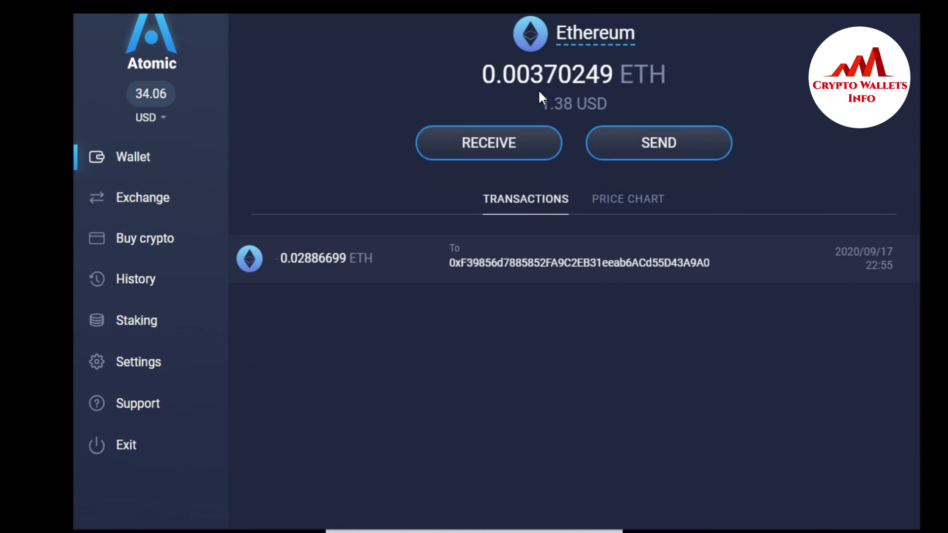
{"action": "left_click", "coordinate": [657, 150]}
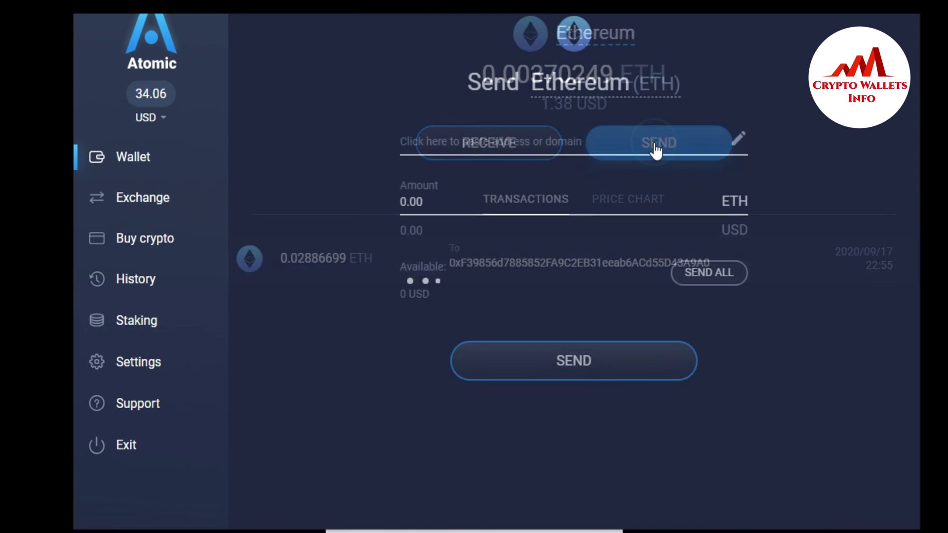
Fill the send form with the Trust Wallet address and the full 0.00305149 ETH balance, then proceed
{"action": "left_click", "coordinate": [524, 143]}
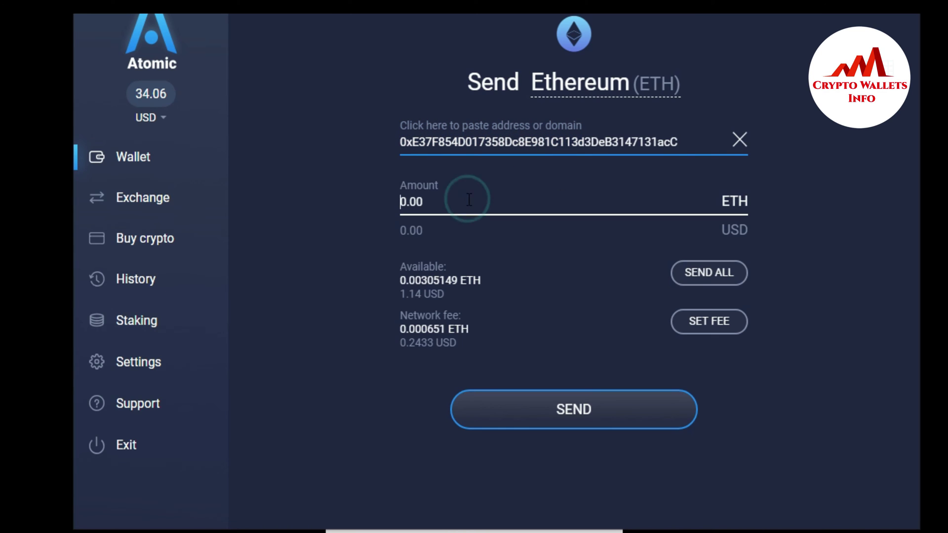
{"action": "left_click", "coordinate": [698, 274]}
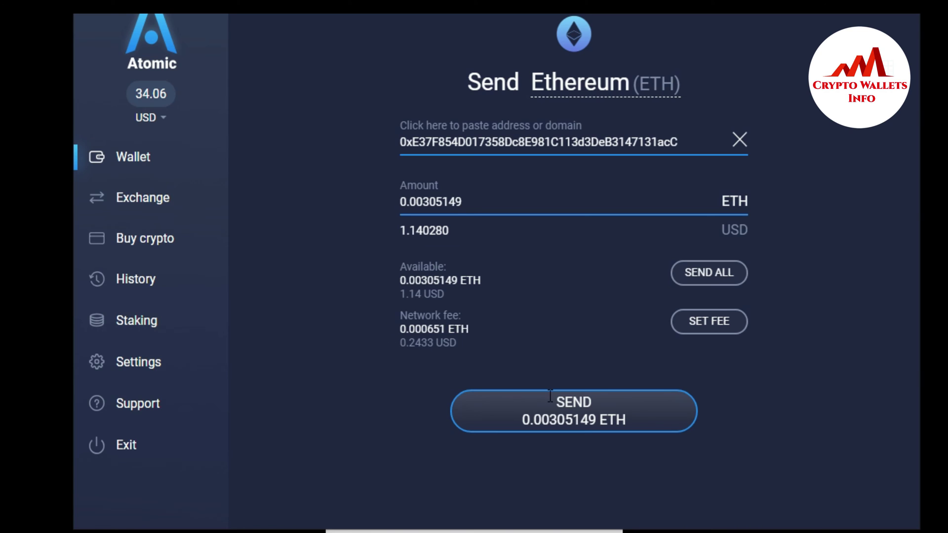
{"action": "left_click", "coordinate": [586, 415]}
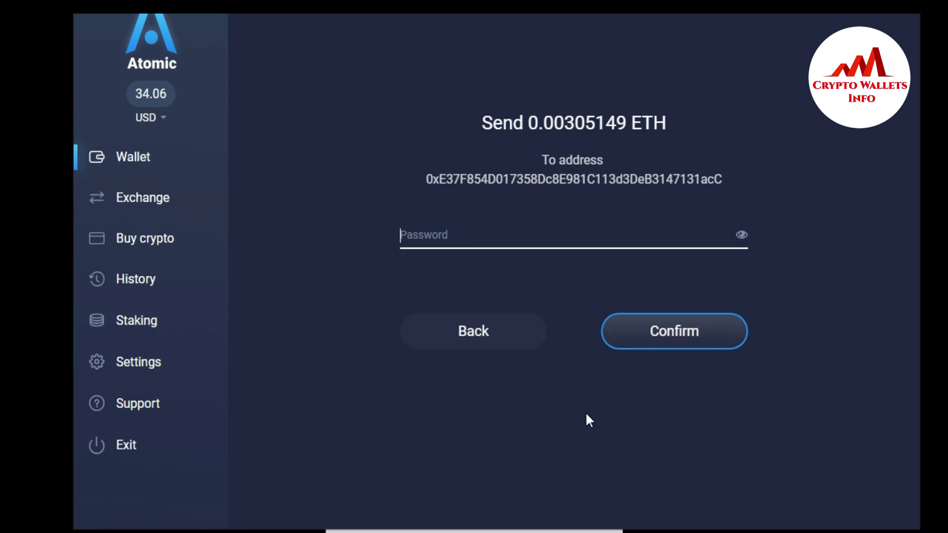
Confirm the 0.00305149 ETH transfer with the wallet password, leaving a 0 ETH balance
{"action": "type", "text": "••••"}
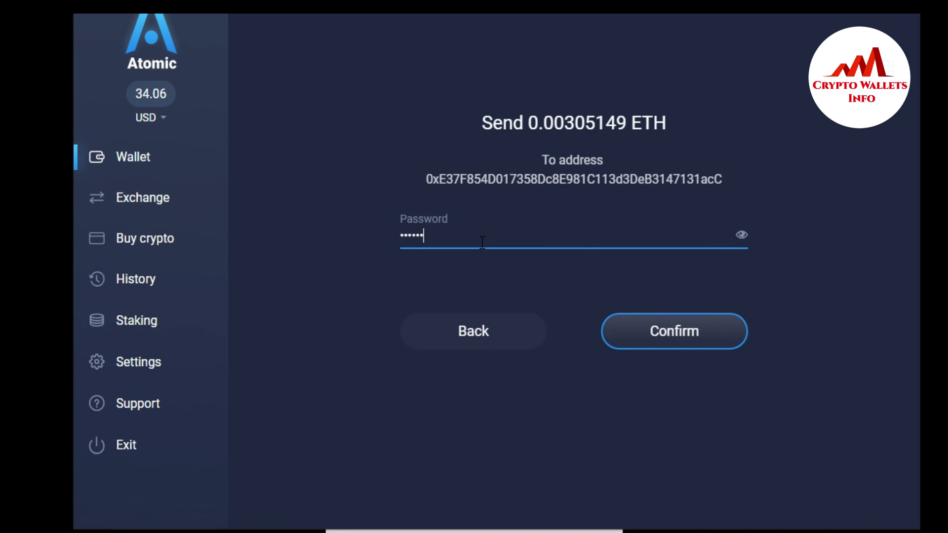
{"action": "type", "text": "•••••••"}
{"action": "left_click", "coordinate": [670, 336]}
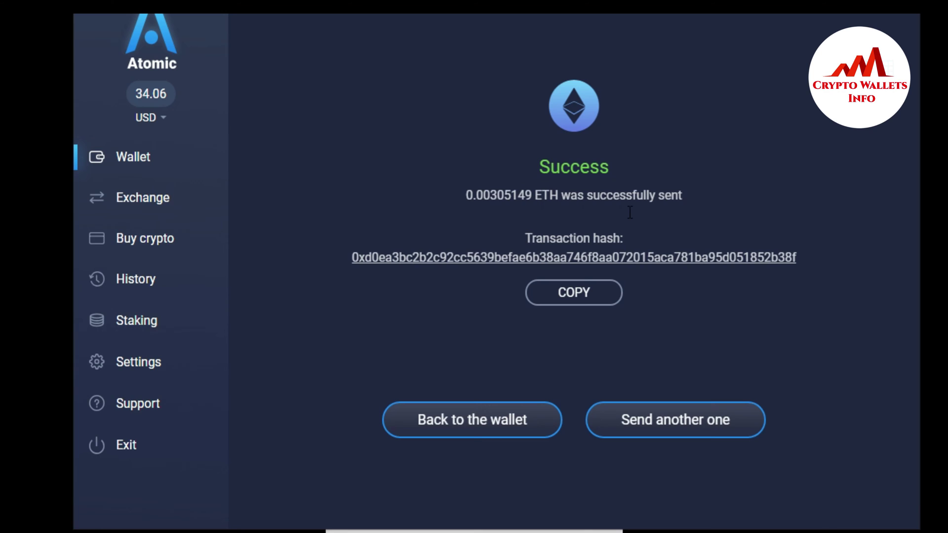
{"action": "left_click", "coordinate": [469, 427]}
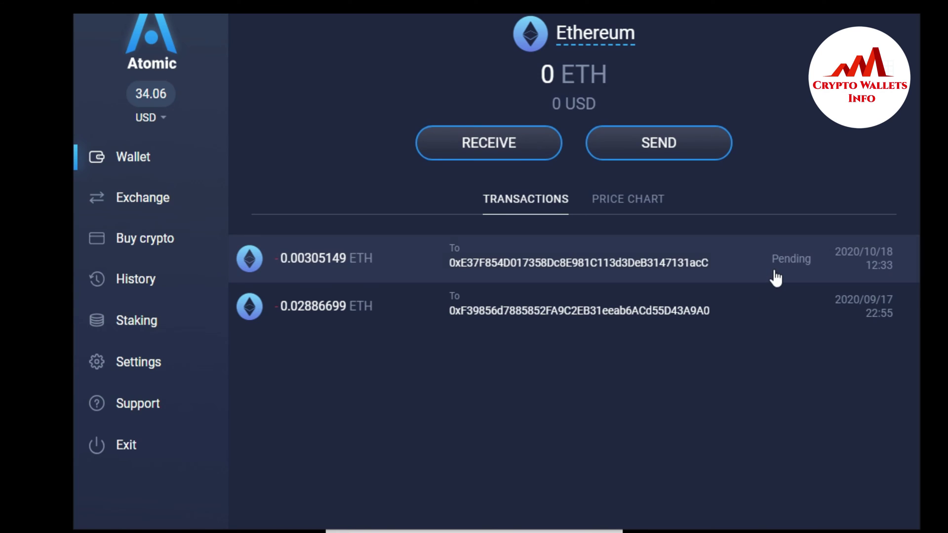
{"action": "left_click", "coordinate": [742, 255]}
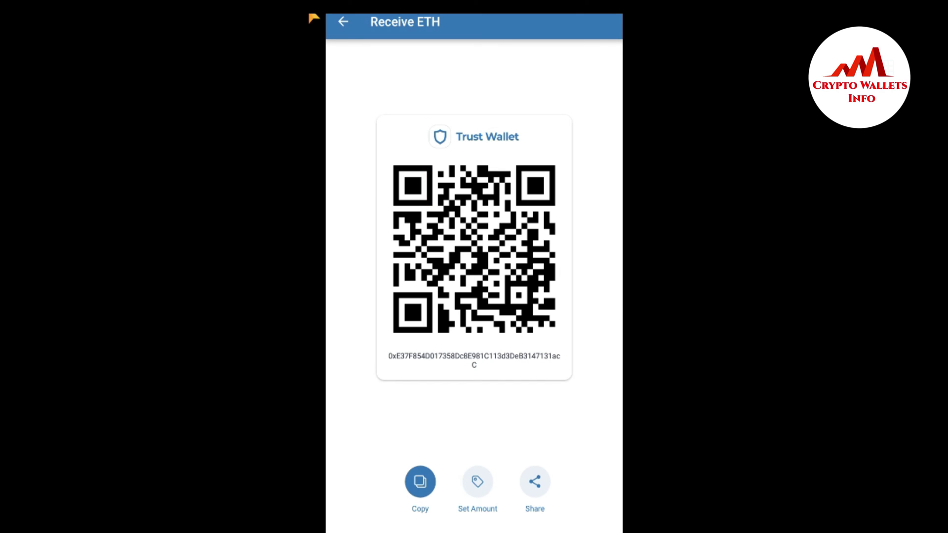
Verify the incoming +0.003051 ETH in Trust Wallet's ETH history and bring up the DApp browser
{"action": "left_click", "coordinate": [346, 25]}
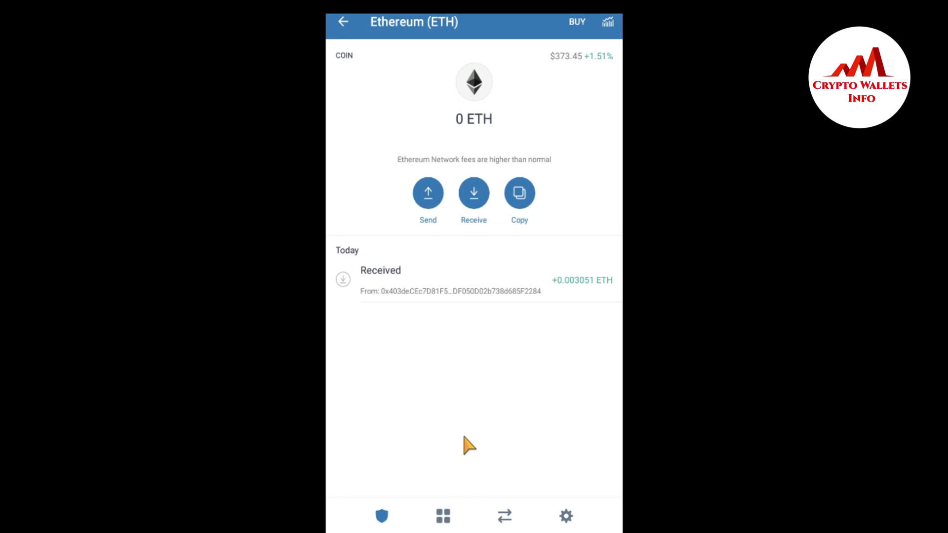
{"action": "left_click", "coordinate": [444, 514]}
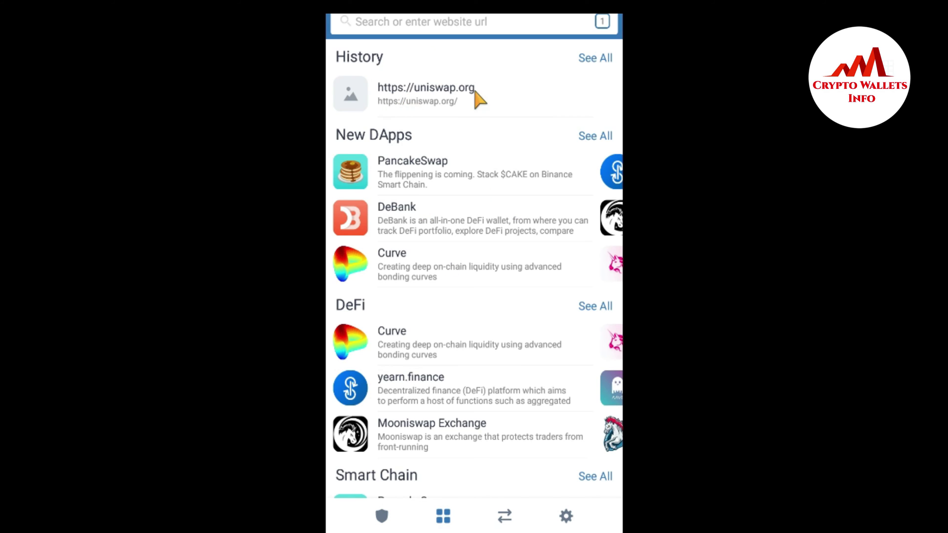
Launch the Uniswap app from uniswap.org in browsing history and open its receive-token list
{"action": "left_click", "coordinate": [432, 90]}
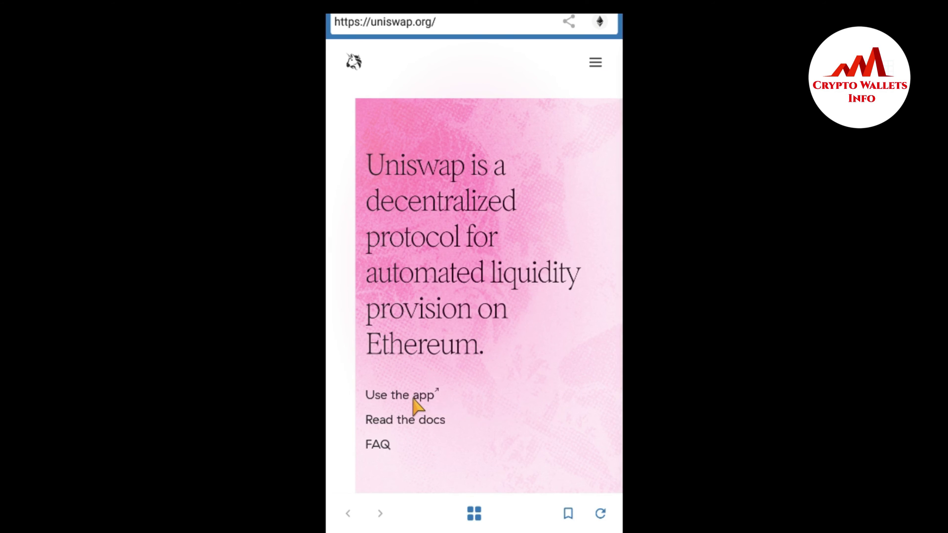
{"action": "left_click", "coordinate": [413, 398]}
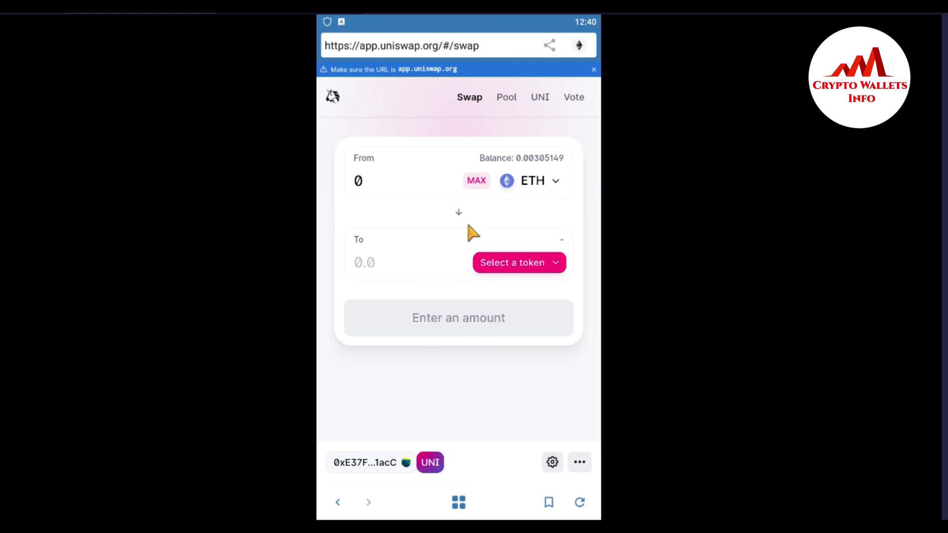
{"action": "left_click", "coordinate": [557, 266]}
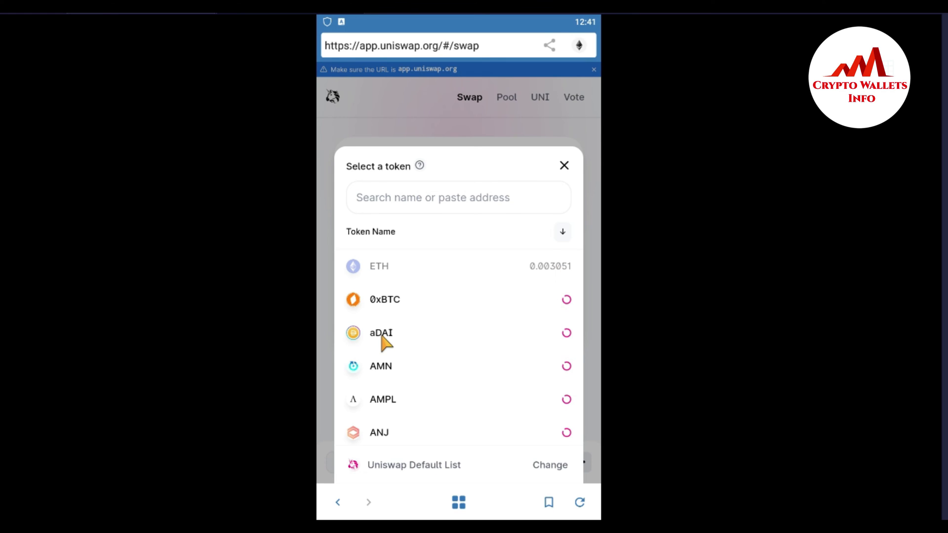
Choose aDAI as the token to receive, with ETH as the source token
{"action": "left_click", "coordinate": [386, 332]}
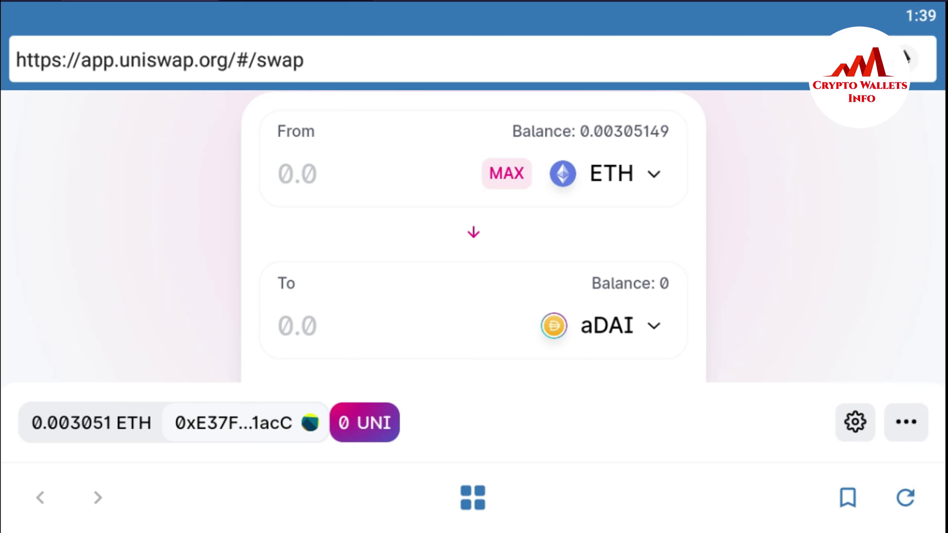
{"action": "left_click", "coordinate": [870, 289]}
Enter 0.00305149 ETH as the swap amount, getting a 1.11138 aDAI quote
{"action": "scroll", "coordinate": [871, 292], "scroll_direction": "down", "scroll_amount": 1}
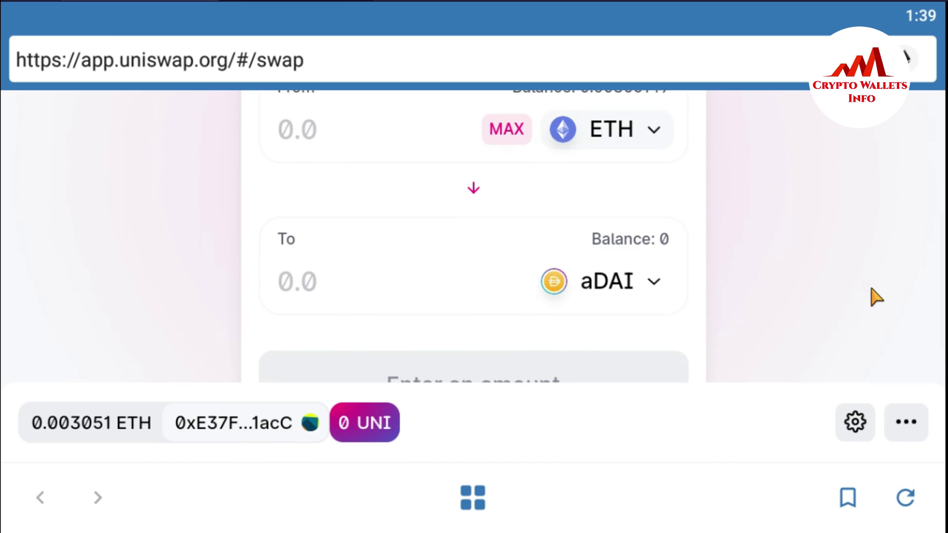
{"action": "left_click", "coordinate": [348, 131]}
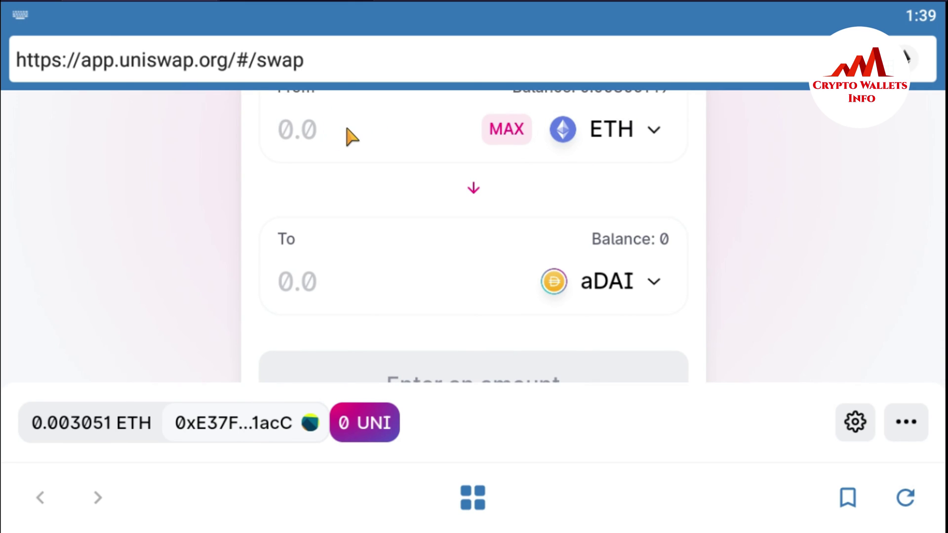
{"action": "key", "text": "shift+Tab"}
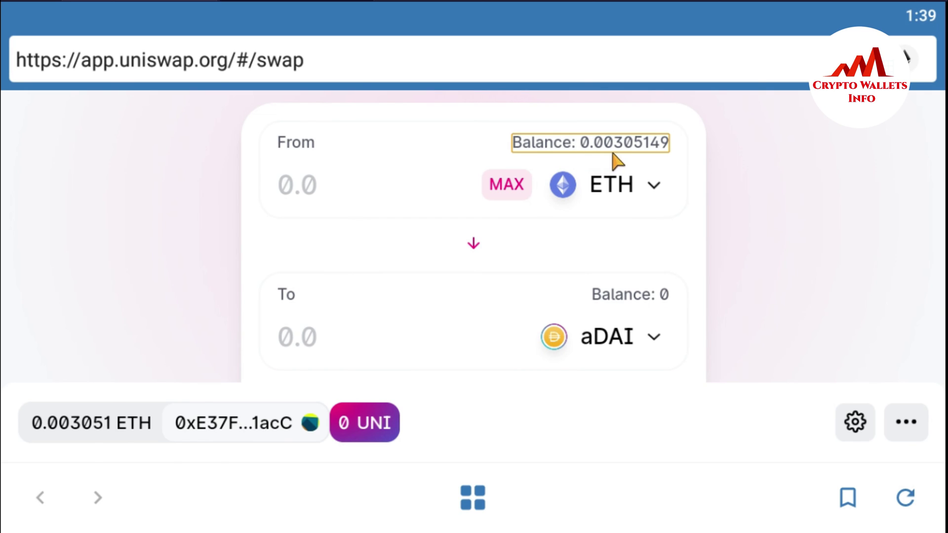
{"action": "left_click", "coordinate": [346, 181]}
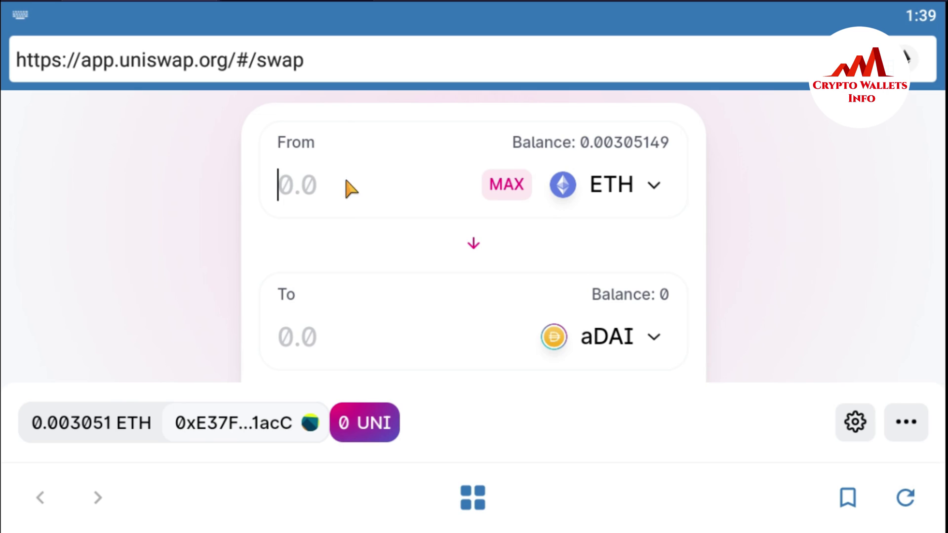
{"action": "type", "text": "0.000"}
{"action": "key", "text": "BackSpace"}
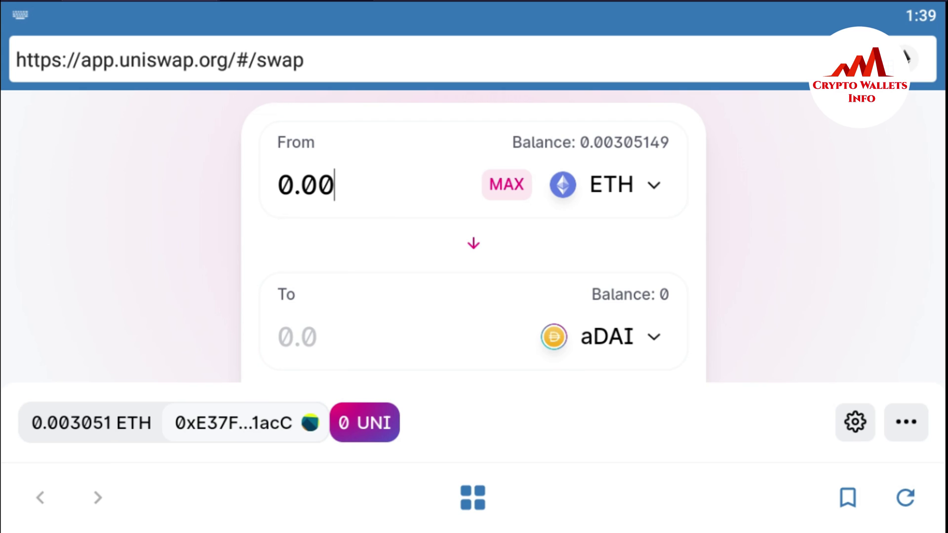
{"action": "type", "text": "3"}
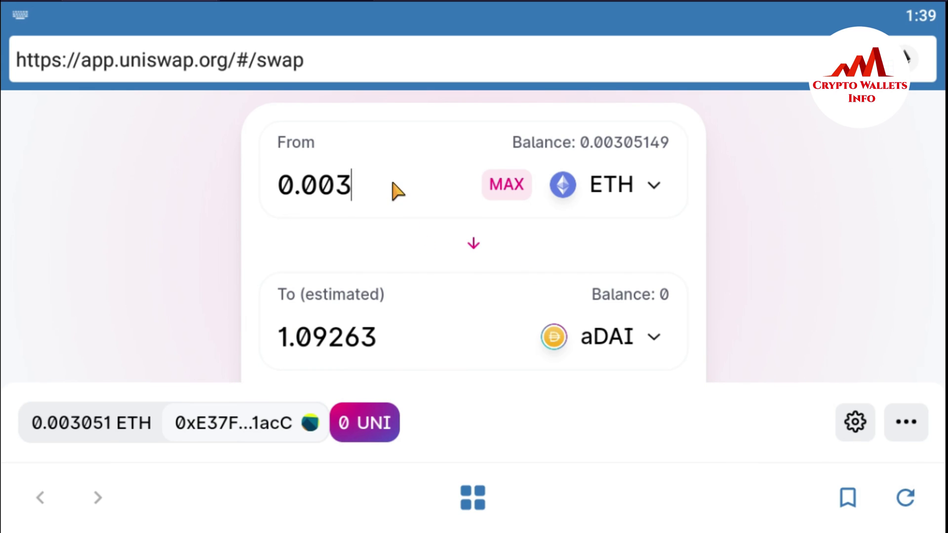
{"action": "type", "text": "051"}
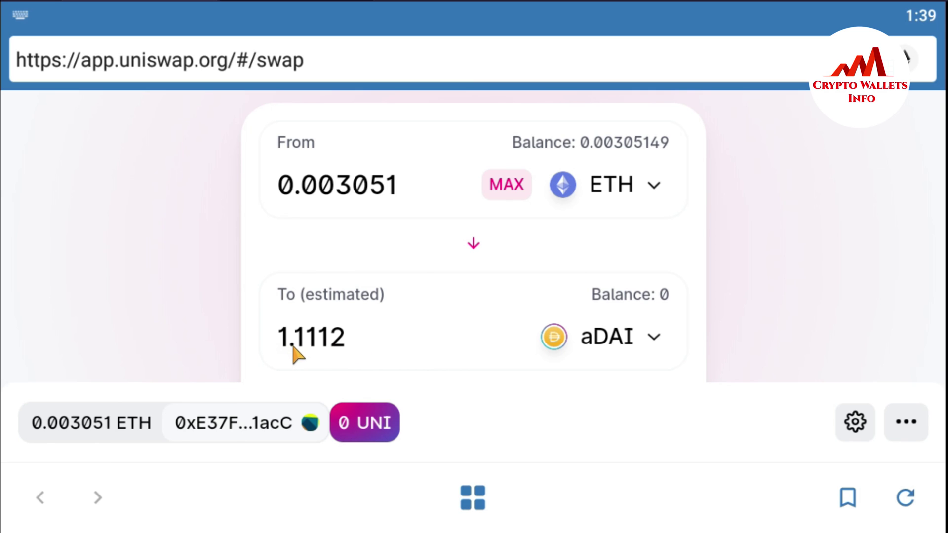
{"action": "type", "text": "49"}
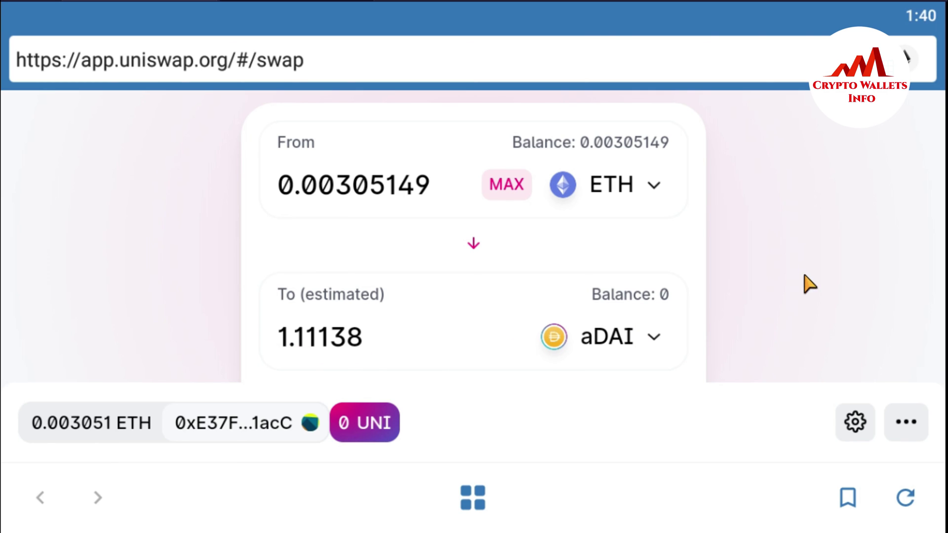
{"action": "key", "text": "ctrl+a"}
{"action": "key", "text": "Tab"}
{"action": "key", "text": "Tab"}
{"action": "key", "text": "Tab"}
{"action": "key", "text": "Tab"}
{"action": "key", "text": "Tab"}
{"action": "key", "text": "Tab"}
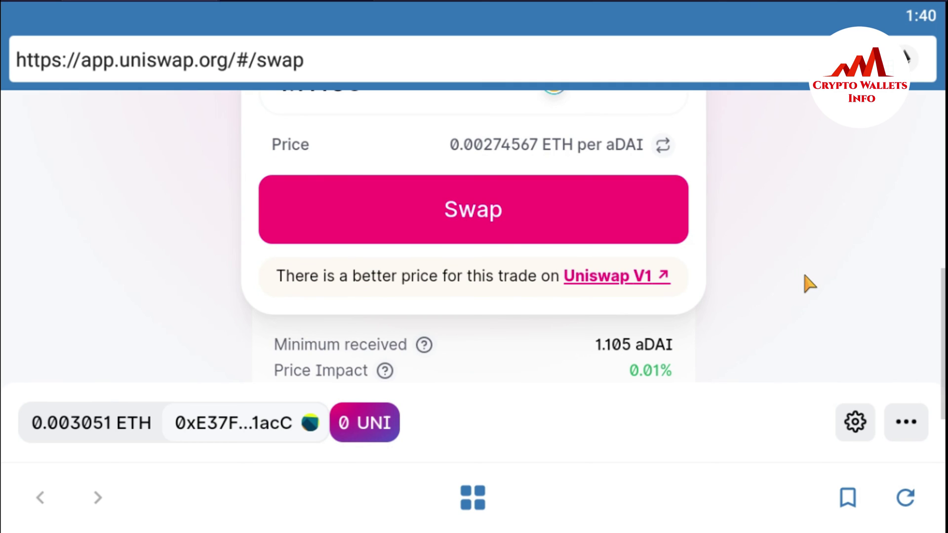
{"action": "key", "text": "shift+Tab"}
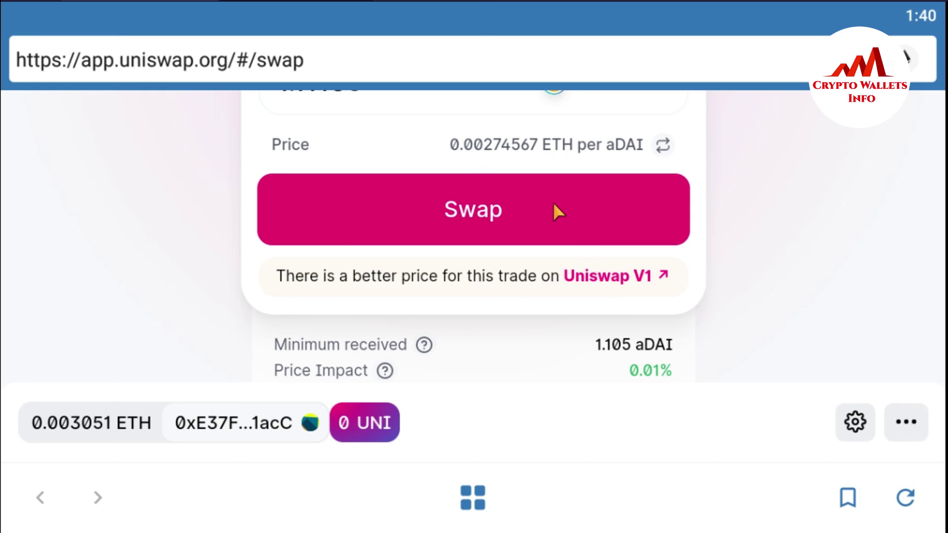
Review the price and fees of the ETH-to-aDAI swap and confirm it
{"action": "left_click", "coordinate": [491, 219]}
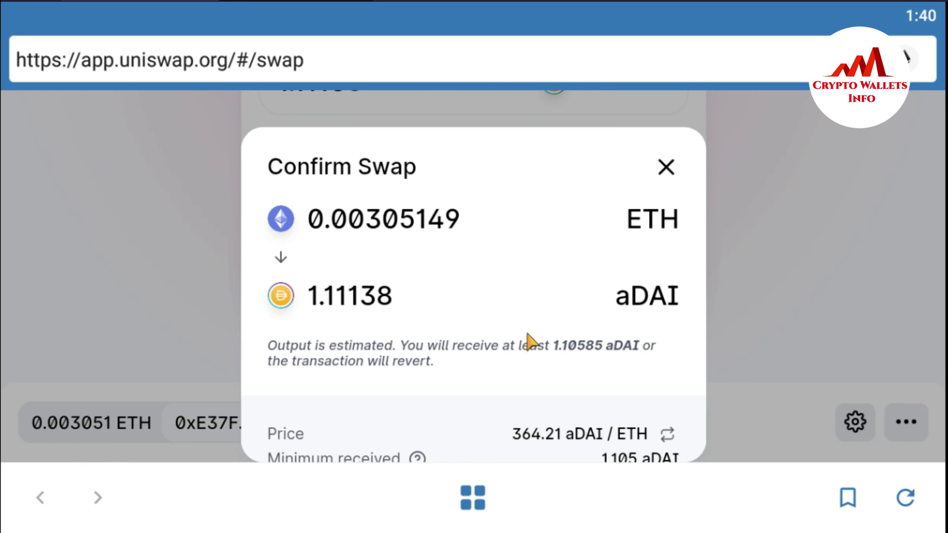
{"action": "left_click", "coordinate": [524, 360]}
{"action": "scroll", "coordinate": [528, 365], "scroll_direction": "down", "scroll_amount": 2}
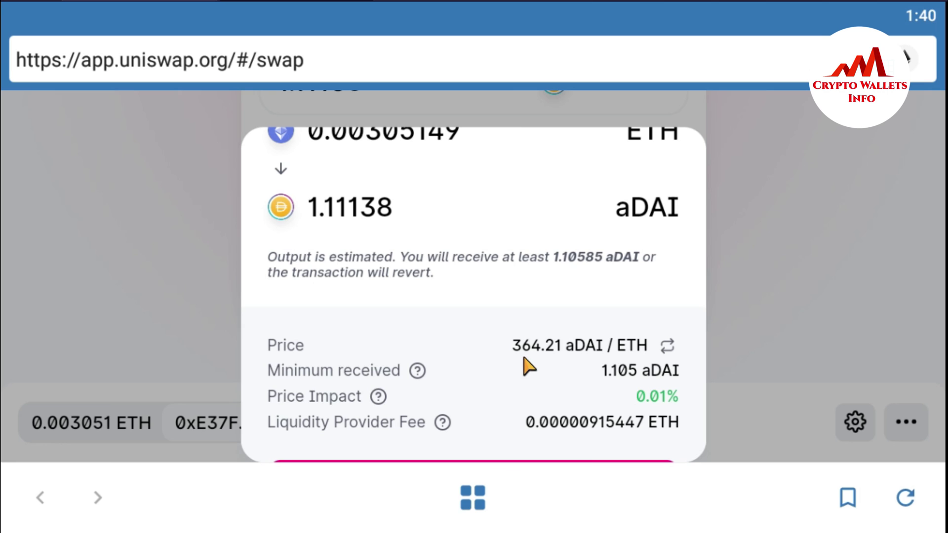
{"action": "scroll", "coordinate": [528, 365], "scroll_direction": "down", "scroll_amount": 1}
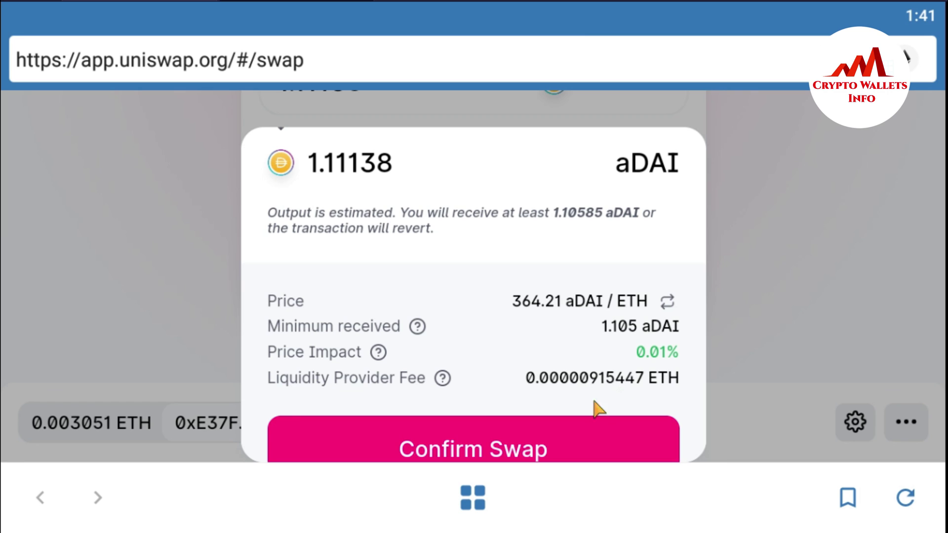
{"action": "left_click", "coordinate": [475, 439]}
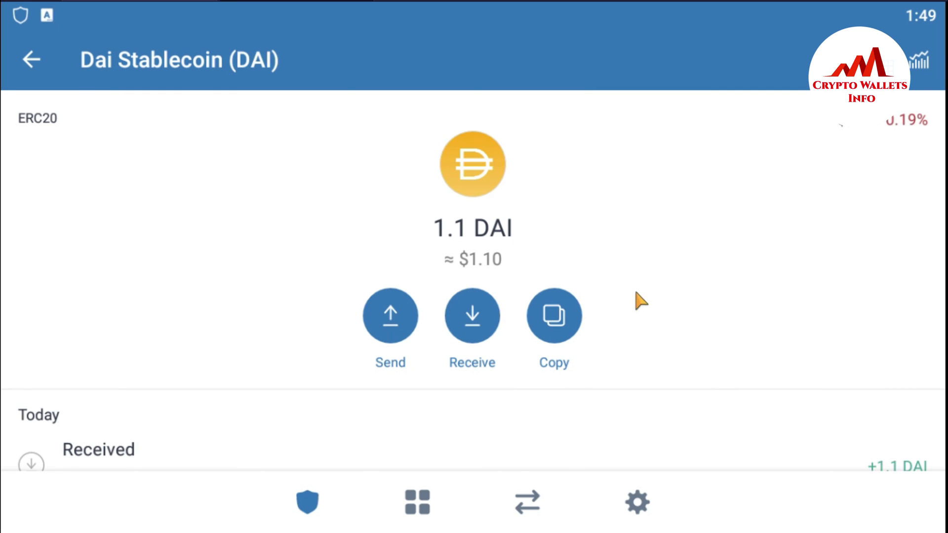
Check the 1.1 DAI receipt in Trust Wallet, then switch to the cryptowalletsinfo.com browser tab
{"action": "right_click", "coordinate": [770, 264]}
{"action": "scroll", "coordinate": [770, 264], "scroll_direction": "down", "scroll_amount": 1}
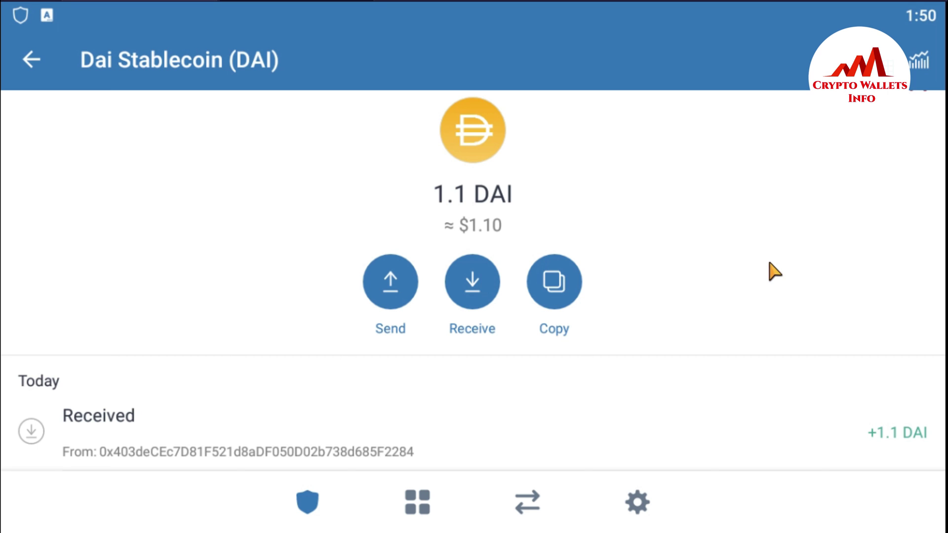
{"action": "key", "text": "alt+Tab"}
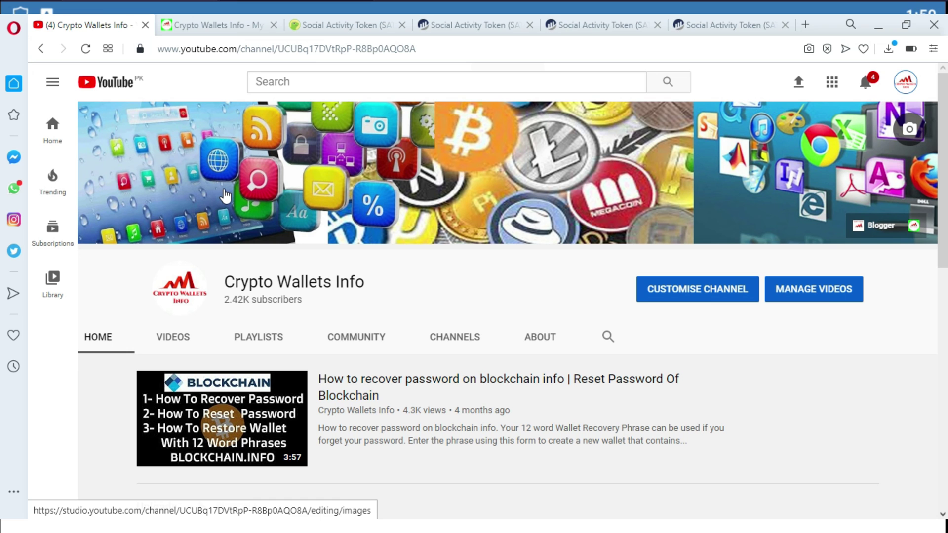
{"action": "left_click", "coordinate": [224, 21]}
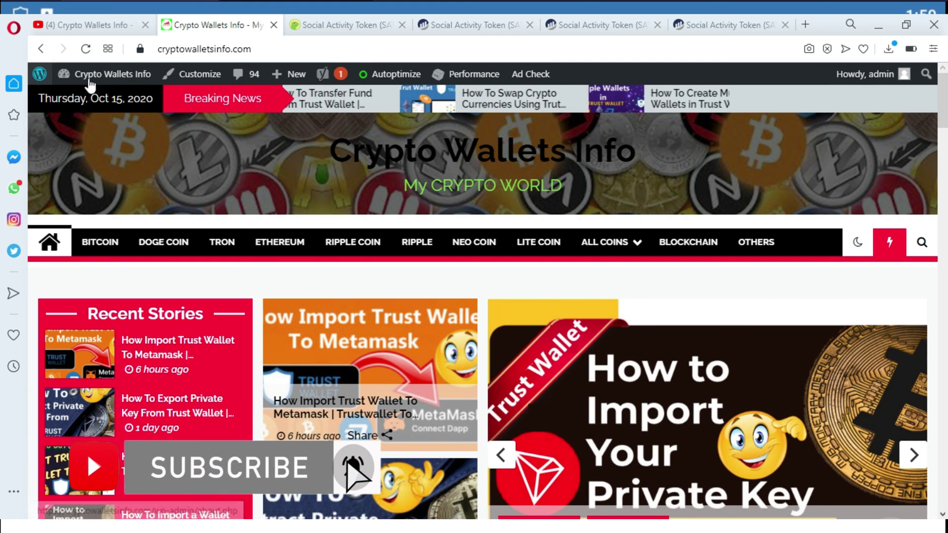